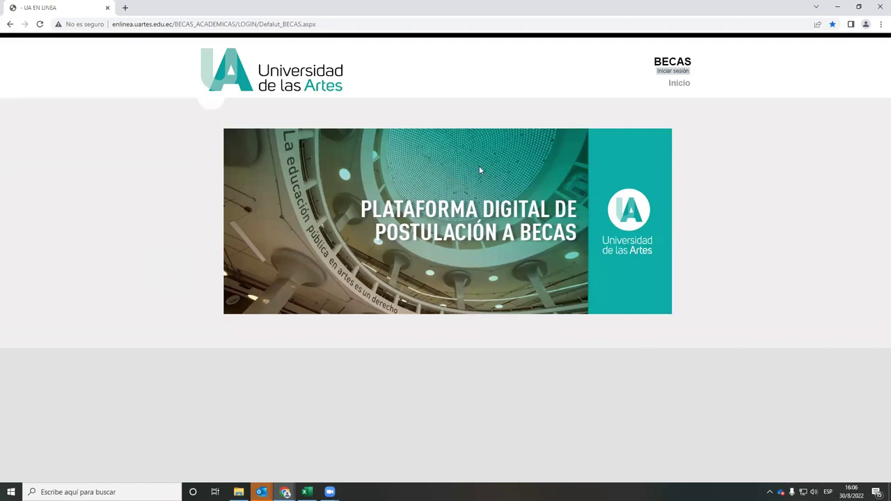
Log in to the scholarship system with the first saved local account, filling in its username and account password
{"action": "left_click", "coordinate": [673, 71]}
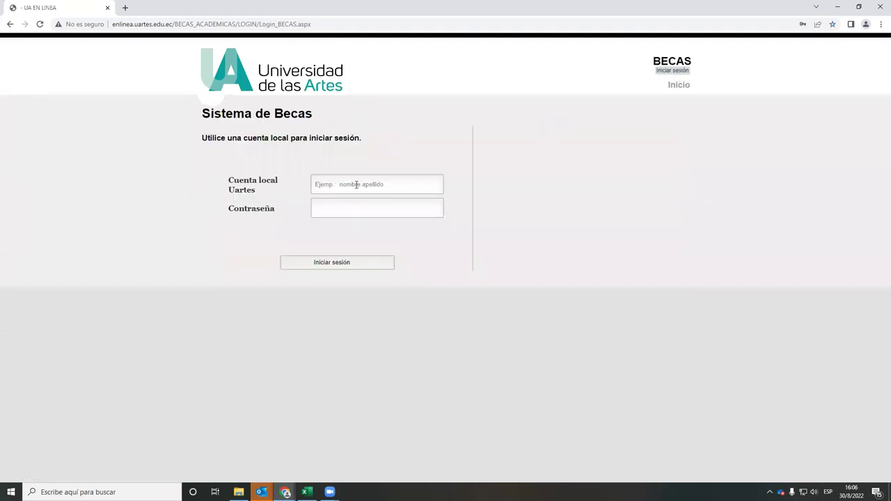
{"action": "left_click", "coordinate": [356, 184]}
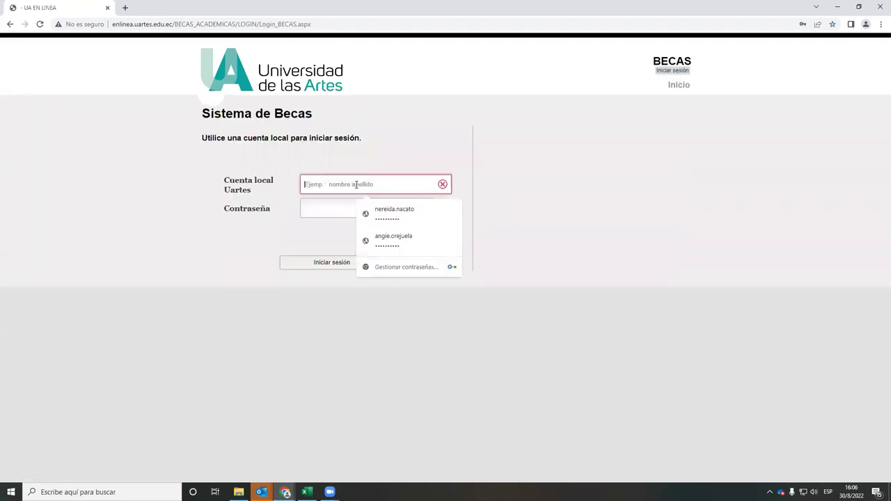
{"action": "left_click", "coordinate": [395, 214]}
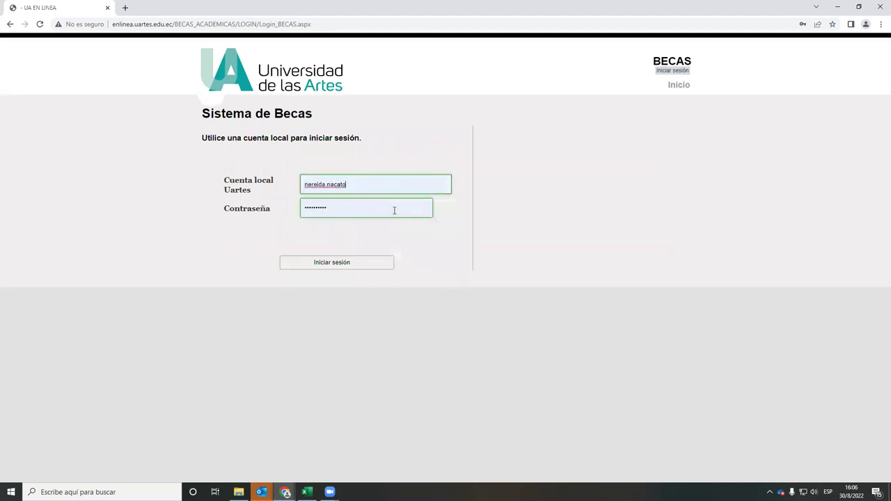
{"action": "left_click", "coordinate": [335, 212]}
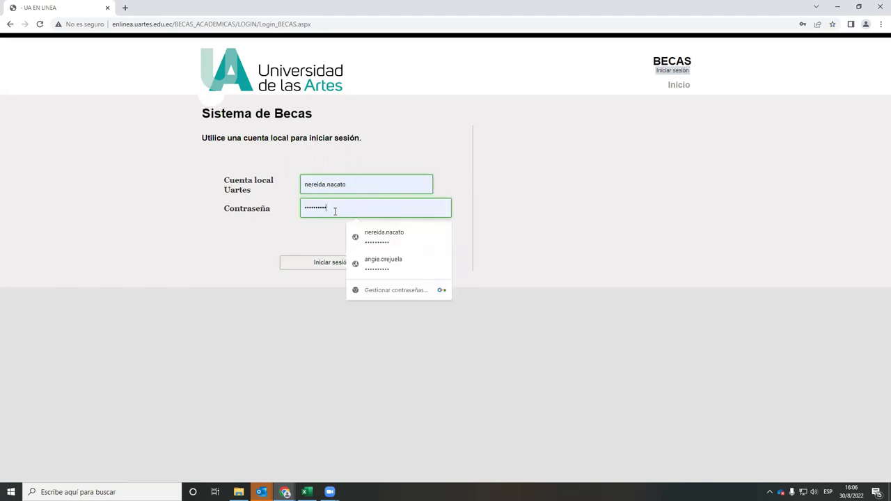
{"action": "left_click", "coordinate": [312, 265]}
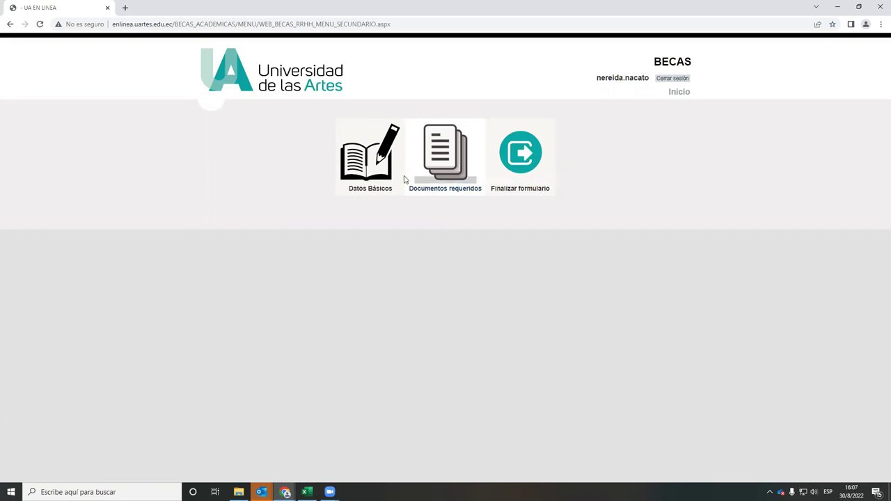
Open the Datos Básicos form and choose RENOVACIÓN AL PROGRAMA DE BECAS IIS 2022 as the process
{"action": "left_click", "coordinate": [369, 159]}
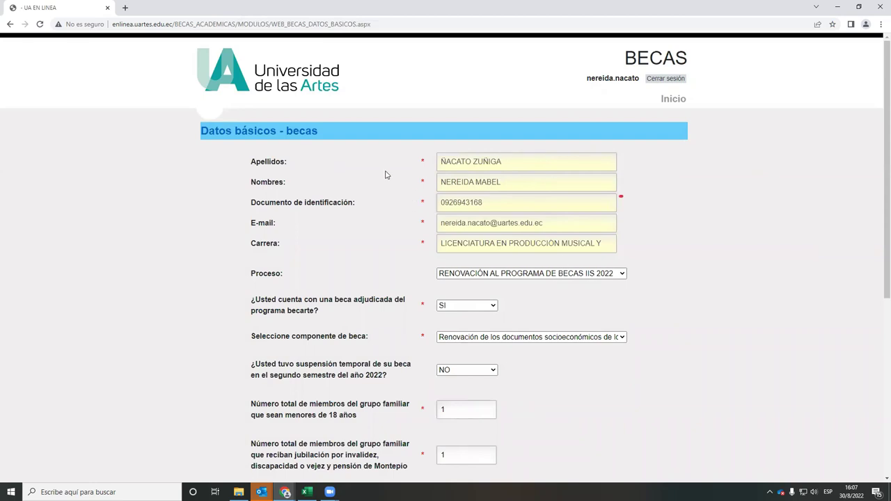
{"action": "scroll", "coordinate": [637, 205], "scroll_direction": "down", "scroll_amount": 1}
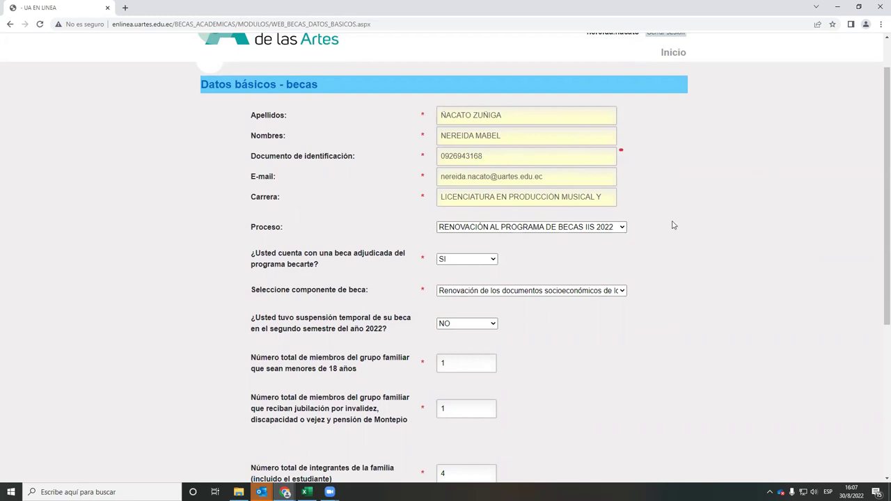
{"action": "left_click", "coordinate": [618, 228]}
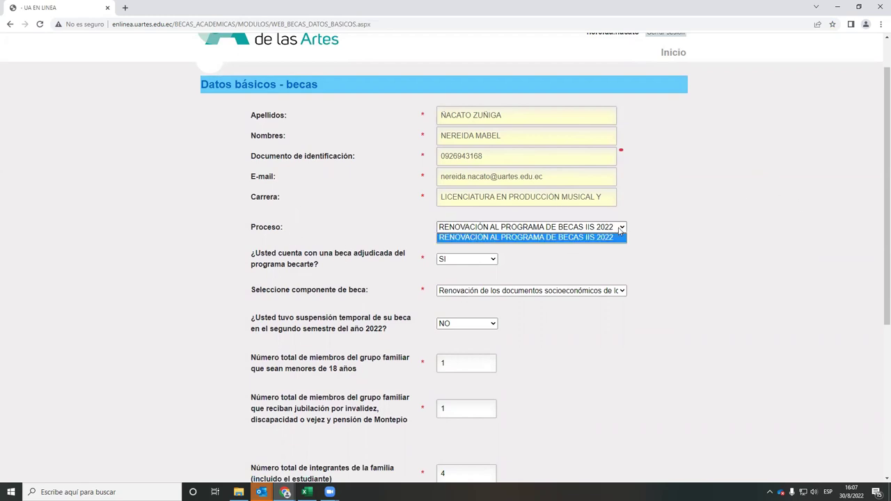
{"action": "left_click", "coordinate": [566, 239]}
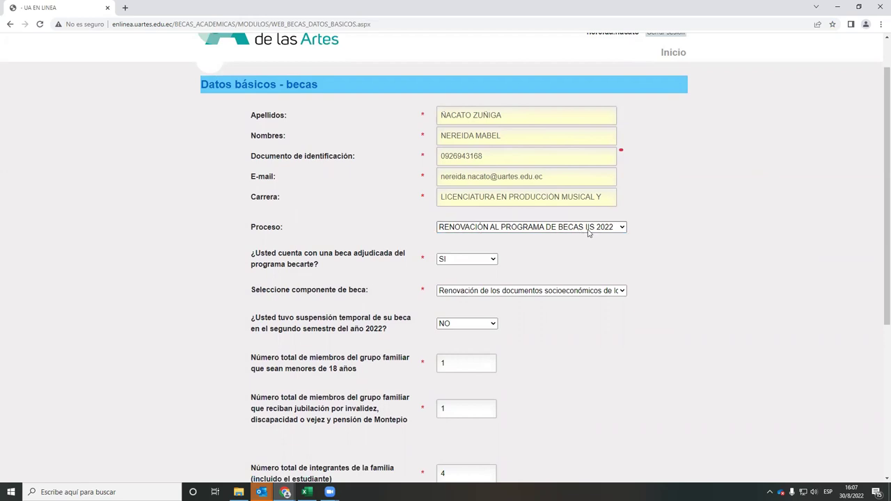
{"action": "left_click", "coordinate": [623, 230]}
{"action": "left_click", "coordinate": [601, 243]}
Answer SI to having an awarded scholarship and choose the component Renovación de los documentos socioeconómicos for recursos económicos insuficientes
{"action": "scroll", "coordinate": [599, 247], "scroll_direction": "down", "scroll_amount": 2}
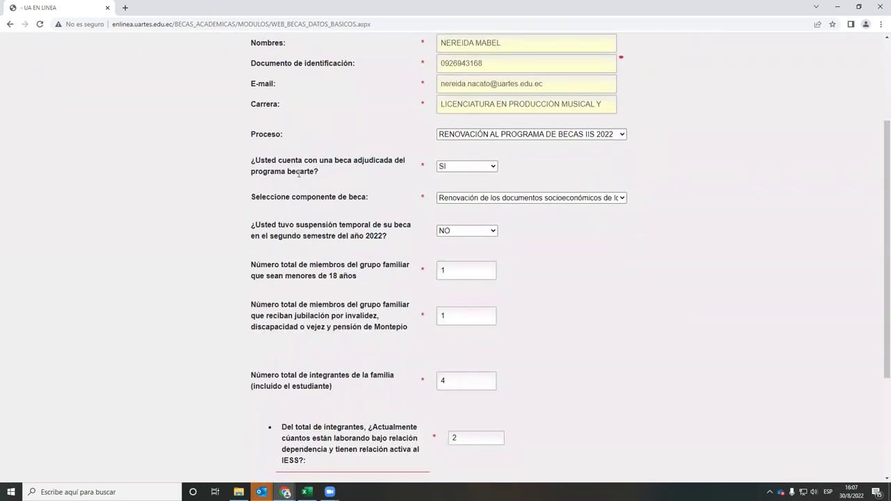
{"action": "left_click", "coordinate": [491, 169]}
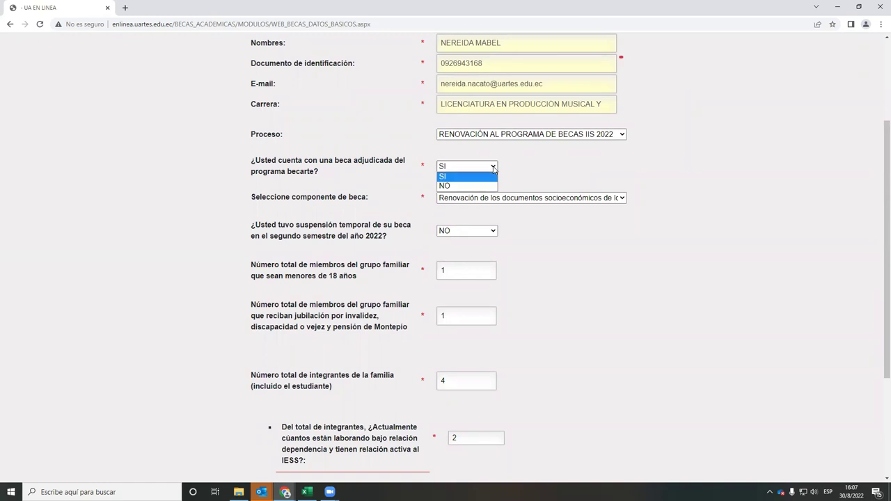
{"action": "left_click", "coordinate": [457, 179]}
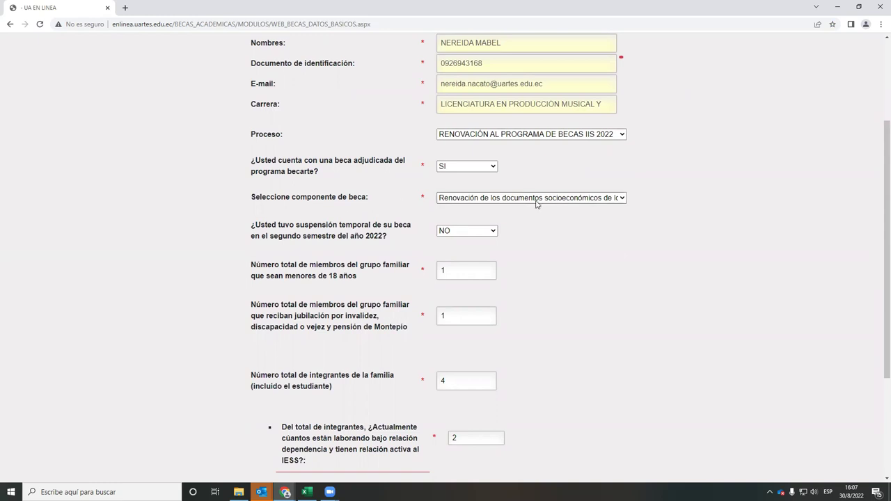
{"action": "left_click", "coordinate": [623, 199]}
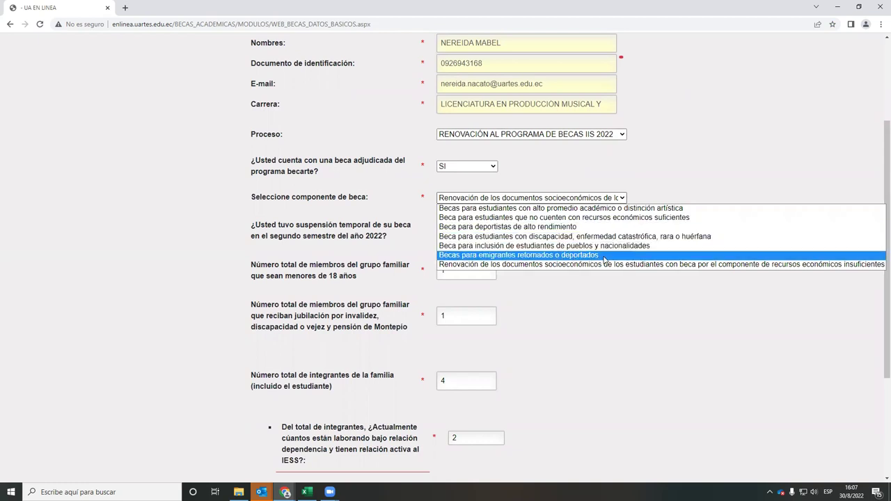
{"action": "left_click", "coordinate": [558, 265]}
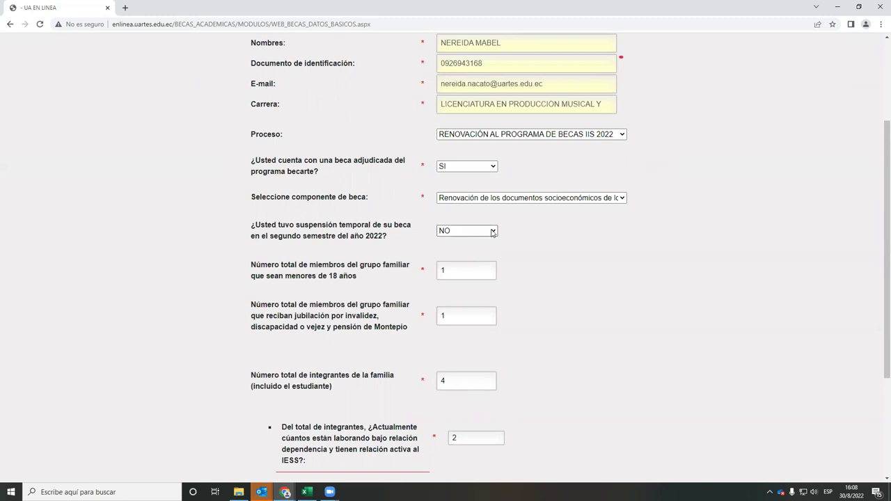
Answer NO to the temporary scholarship suspension and set the number of family members under 18 to 2
{"action": "left_click", "coordinate": [492, 233]}
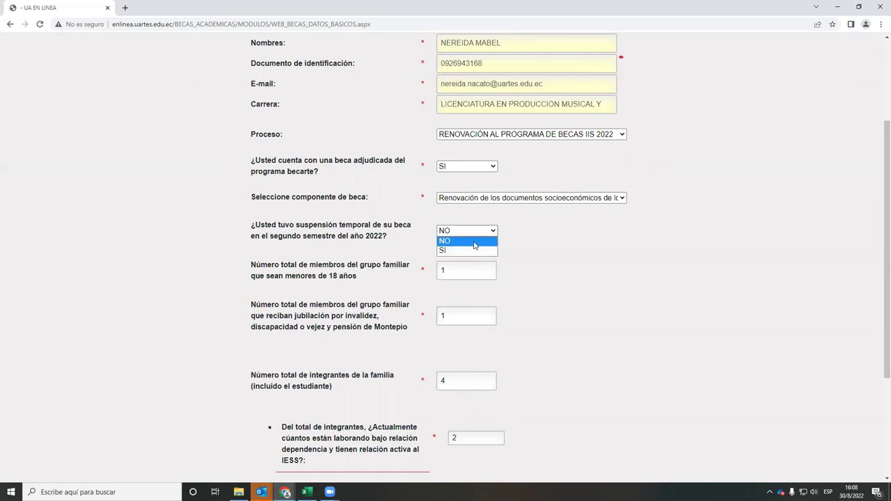
{"action": "left_click", "coordinate": [472, 241]}
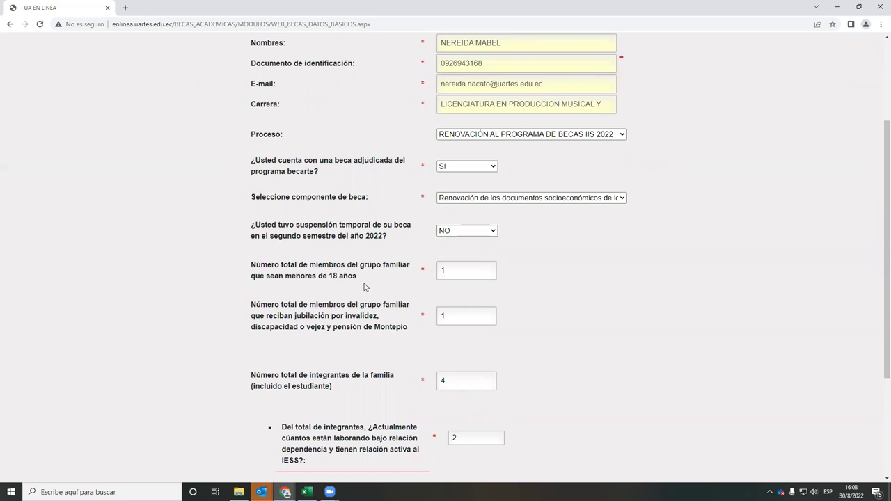
{"action": "scroll", "coordinate": [556, 269], "scroll_direction": "down", "scroll_amount": 1}
{"action": "scroll", "coordinate": [519, 251], "scroll_direction": "down", "scroll_amount": 3}
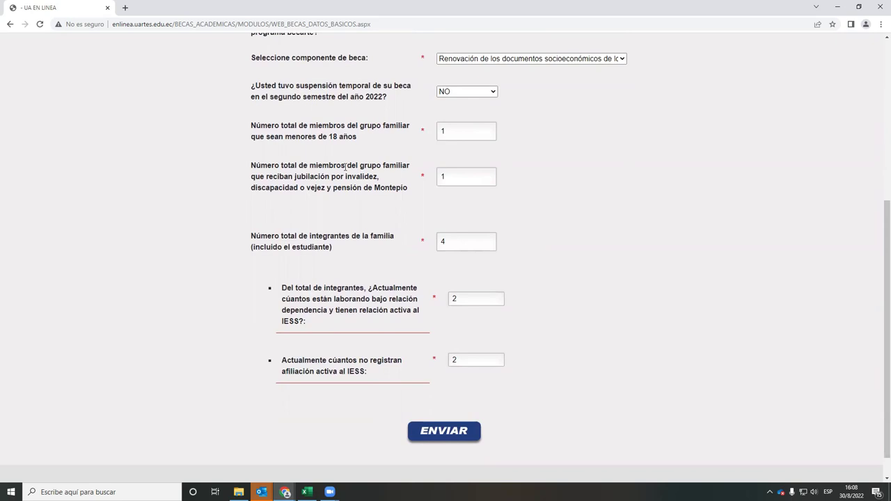
{"action": "double_click", "coordinate": [478, 131]}
{"action": "type", "text": "2"}
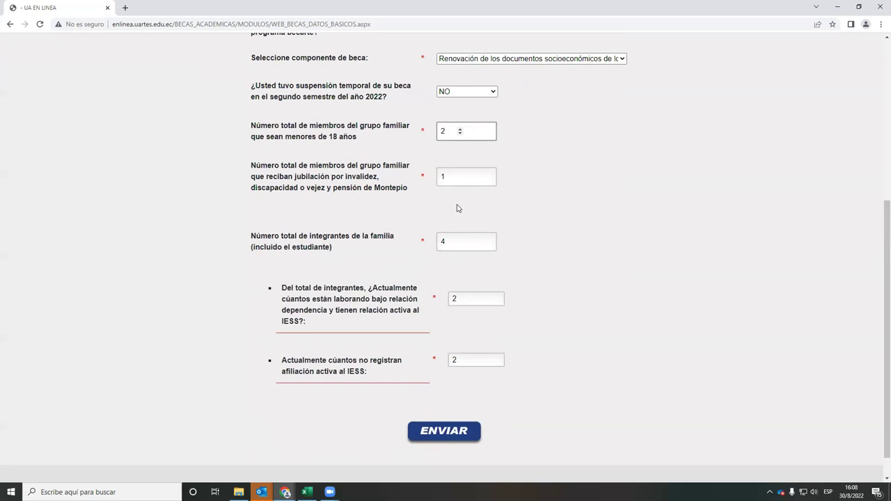
Set the family members working with an active IESS relation to 1 and those without active IESS affiliation to 3
{"action": "scroll", "coordinate": [458, 204], "scroll_direction": "down", "scroll_amount": 1}
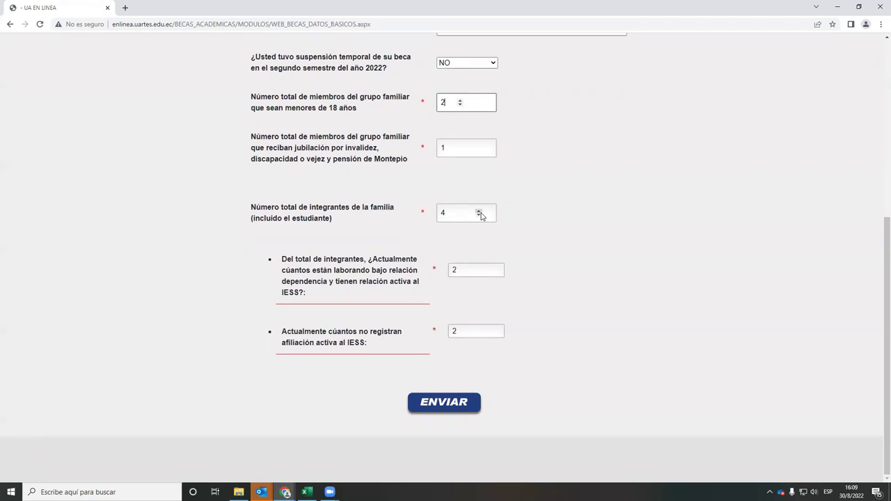
{"action": "left_click", "coordinate": [522, 240]}
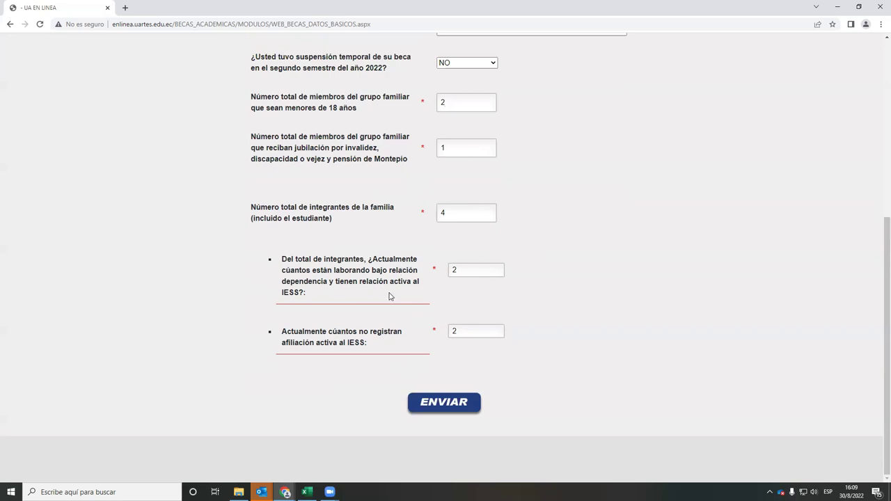
{"action": "left_click", "coordinate": [487, 273]}
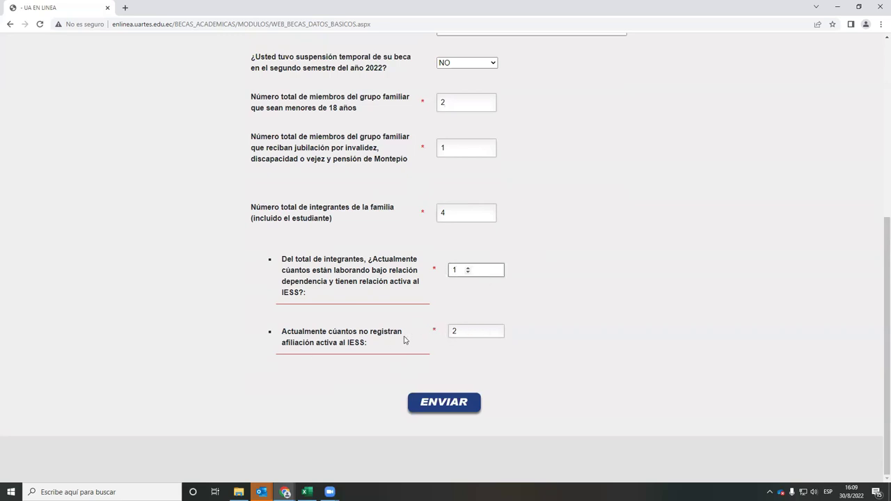
{"action": "left_click", "coordinate": [486, 328]}
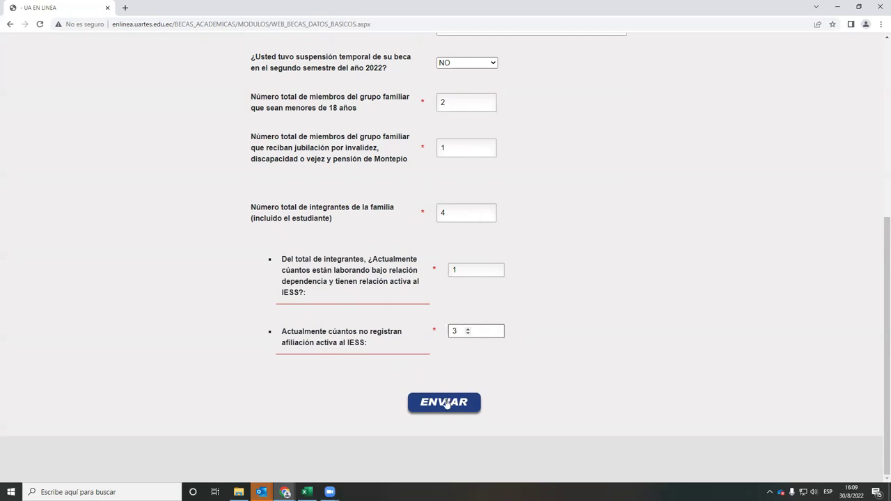
Review the completed basic data form, submit it and accept the confirmation message
{"action": "scroll", "coordinate": [596, 331], "scroll_direction": "up", "scroll_amount": 1}
{"action": "scroll", "coordinate": [596, 330], "scroll_direction": "up", "scroll_amount": 5}
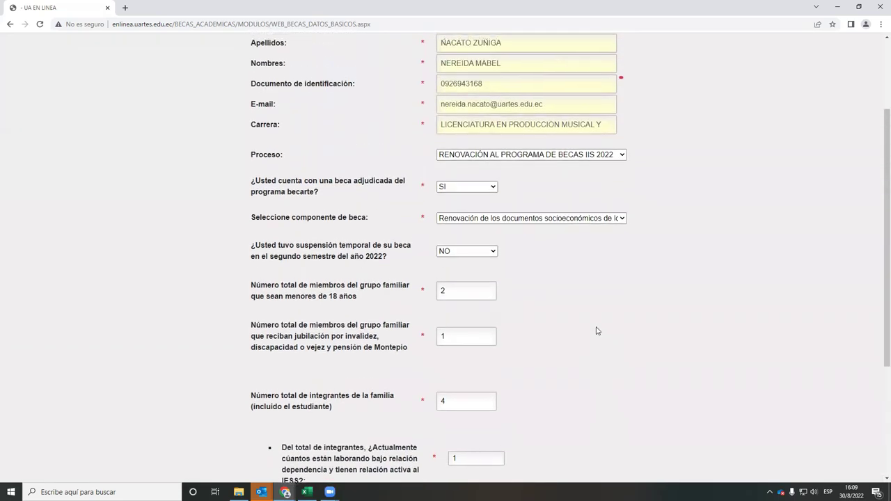
{"action": "scroll", "coordinate": [596, 333], "scroll_direction": "down", "scroll_amount": 5}
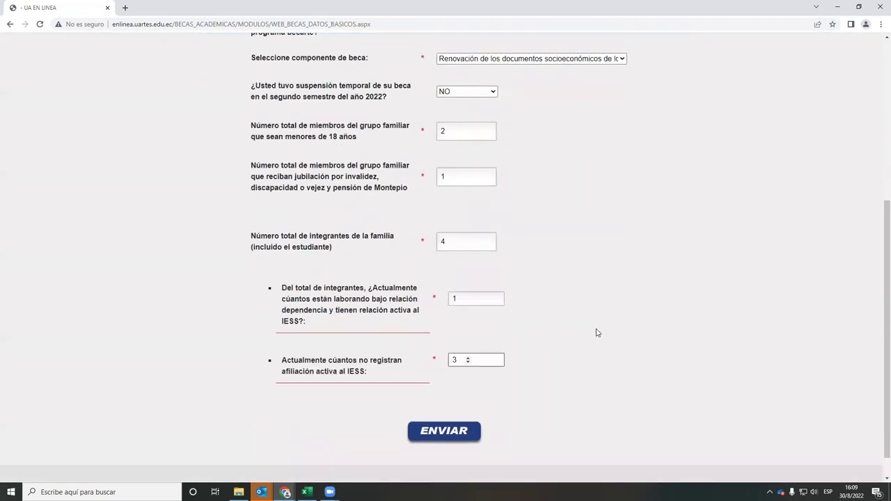
{"action": "scroll", "coordinate": [596, 332], "scroll_direction": "down", "scroll_amount": 1}
{"action": "left_click", "coordinate": [445, 402]}
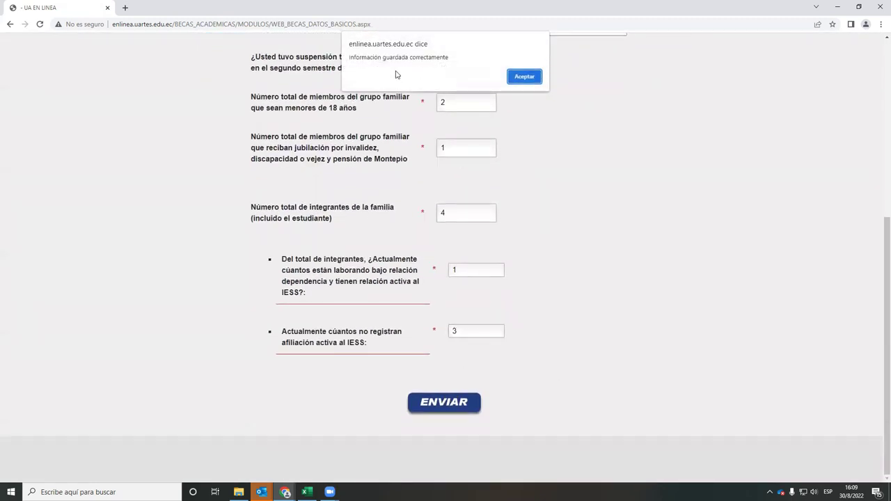
{"action": "left_click", "coordinate": [535, 77]}
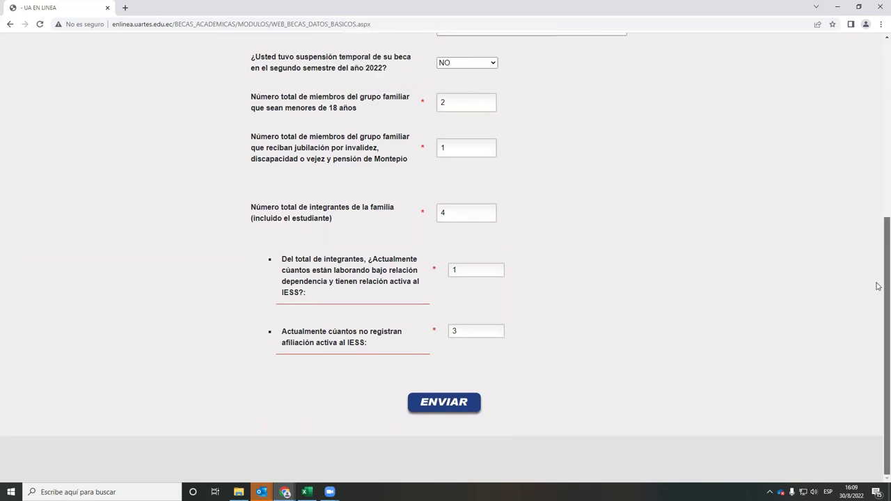
Return to the main menu and open Documentos requeridos for the application period RENOVACIÓN AL PROGRAMA DE BECAS IIS 2022
{"action": "scroll", "coordinate": [877, 286], "scroll_direction": "up", "scroll_amount": 5}
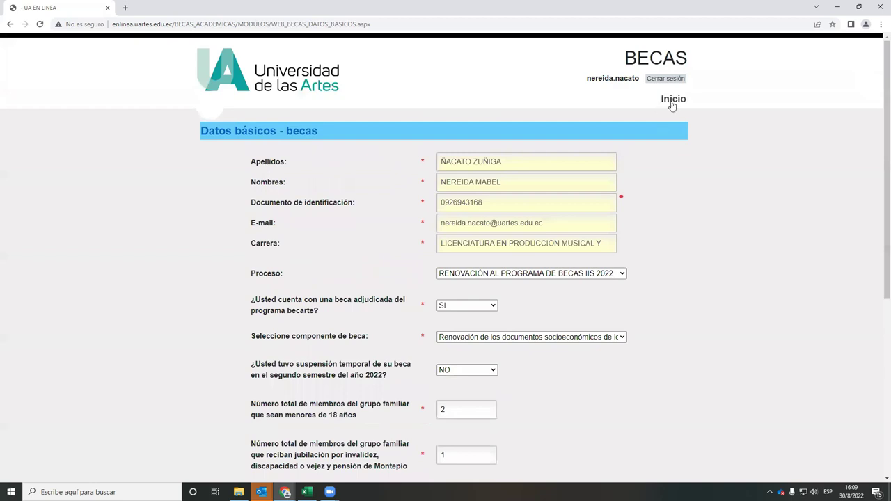
{"action": "left_click", "coordinate": [673, 102]}
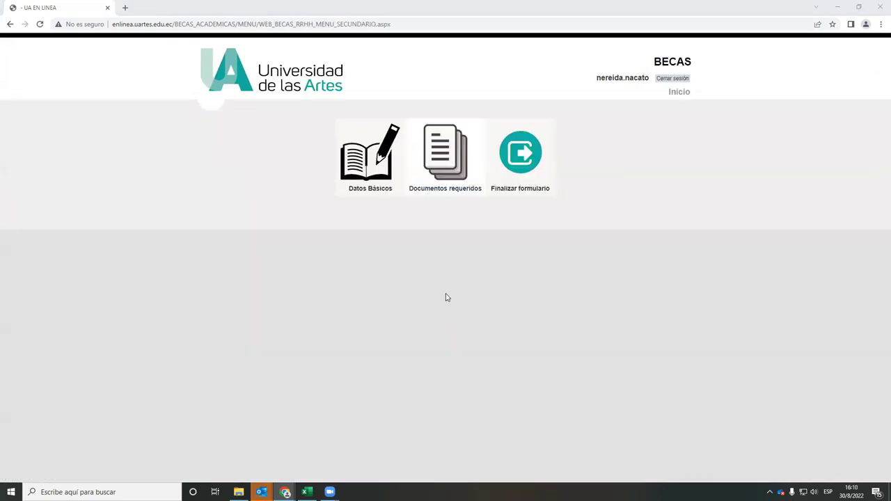
{"action": "left_click", "coordinate": [443, 153]}
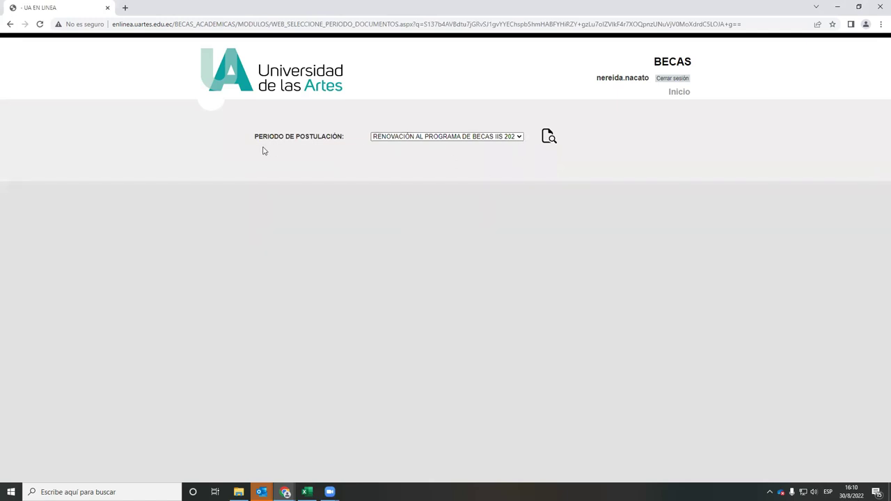
{"action": "left_click", "coordinate": [518, 137]}
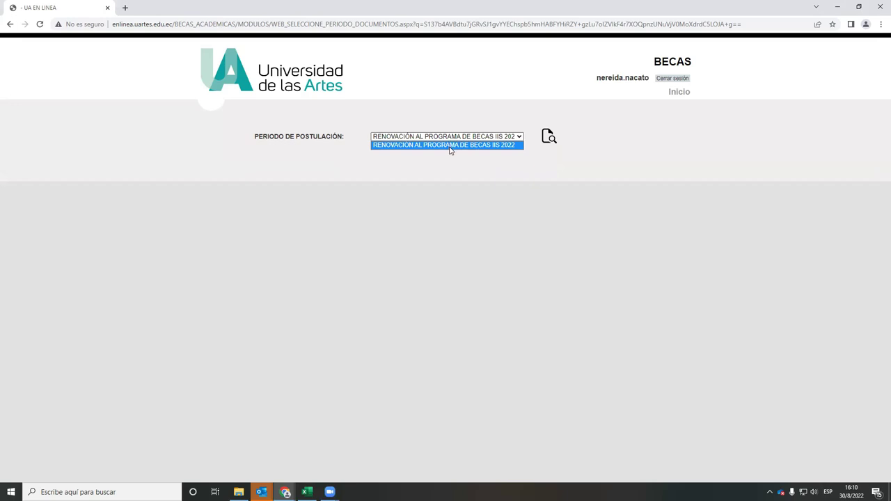
{"action": "left_click", "coordinate": [450, 145]}
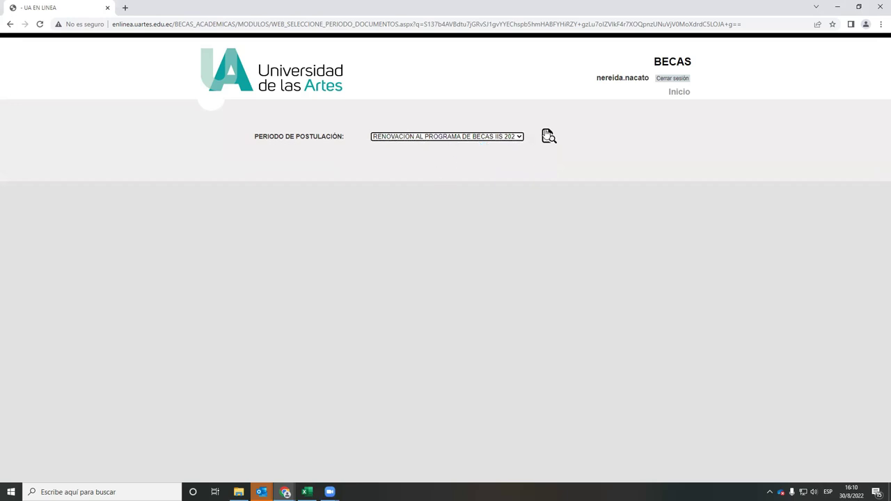
{"action": "left_click", "coordinate": [550, 139]}
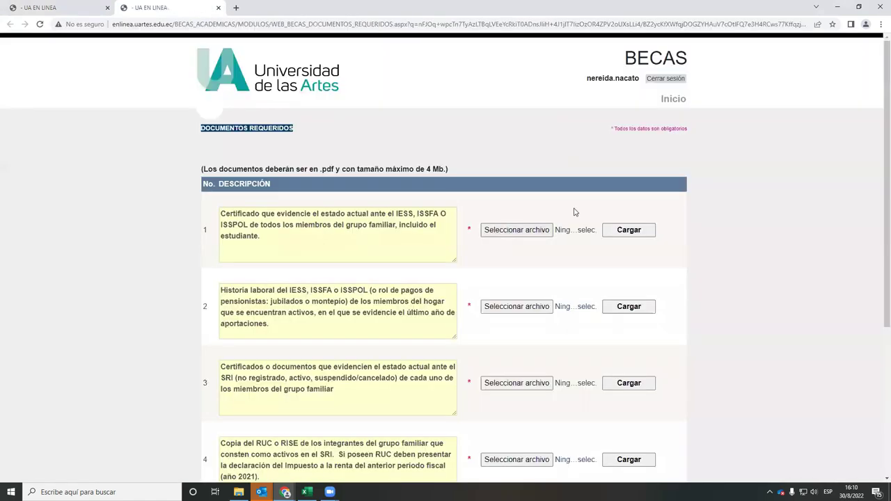
Examine the list of required documents, their file requirements and the upload fields for each one
{"action": "scroll", "coordinate": [575, 214], "scroll_direction": "down", "scroll_amount": 2}
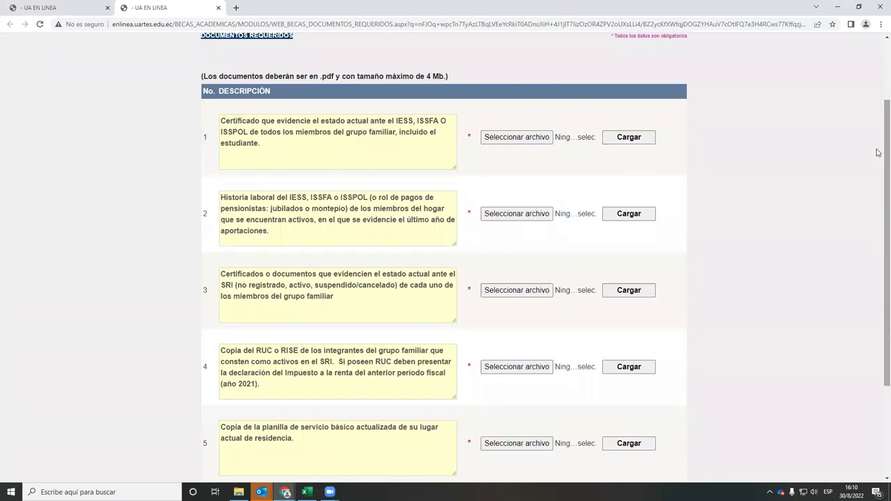
{"action": "mouse_move", "coordinate": [878, 146]}
{"action": "left_mouse_down"}
{"action": "mouse_move", "coordinate": [878, 214]}
{"action": "mouse_move", "coordinate": [879, 108]}
{"action": "mouse_move", "coordinate": [877, 130]}
{"action": "left_mouse_up"}
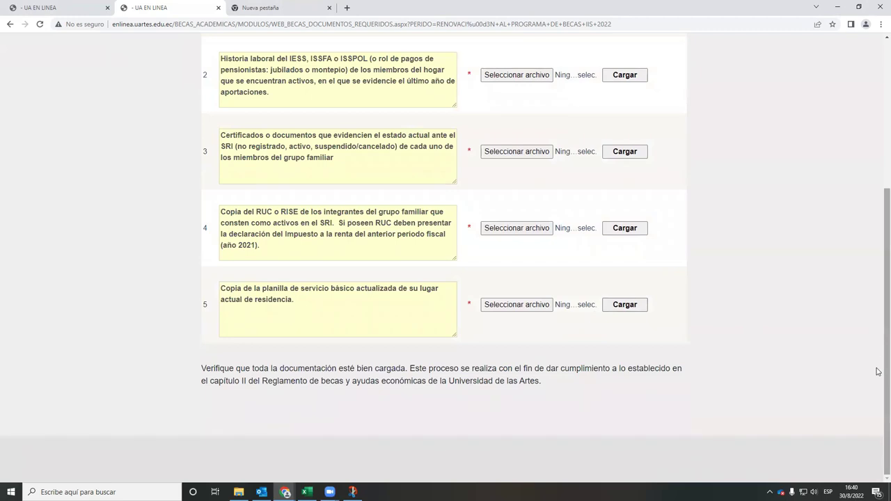
{"action": "scroll", "coordinate": [878, 372], "scroll_direction": "up", "scroll_amount": 4}
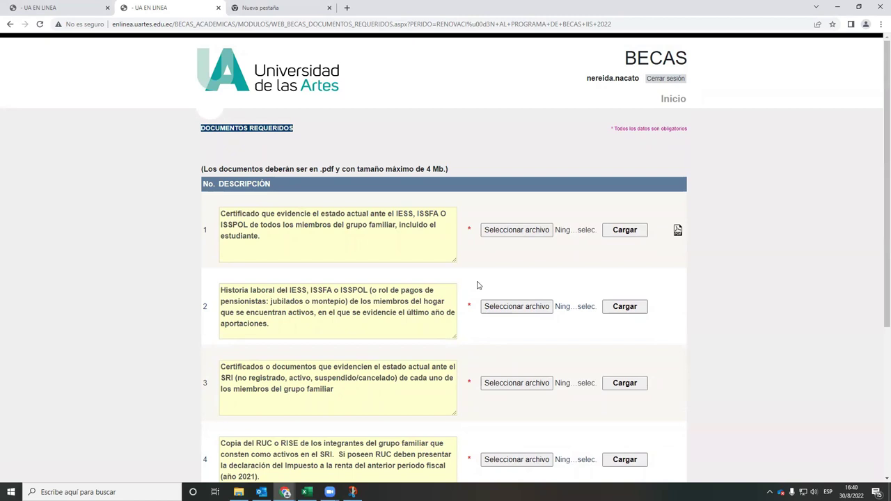
Return to the main menu and reopen Documentos requeridos for the application period RENOVACIÓN AL PROGRAMA DE BECAS IIS 2022
{"action": "left_click", "coordinate": [667, 103]}
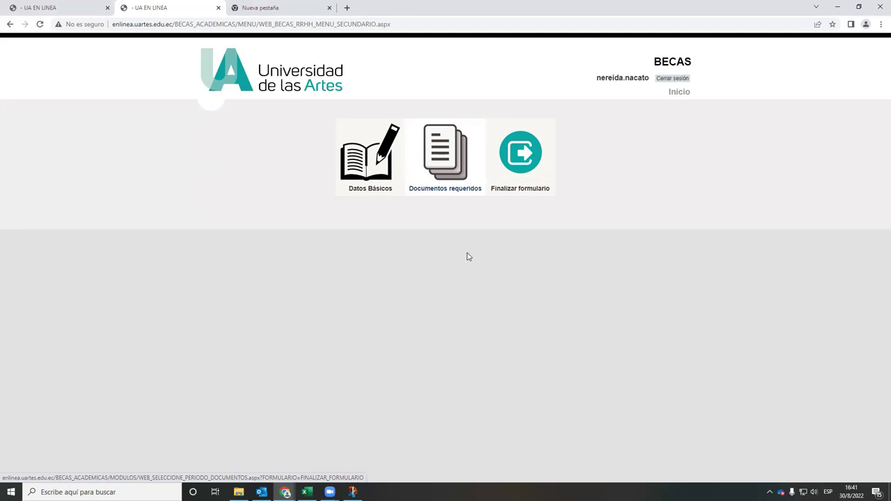
{"action": "left_click", "coordinate": [434, 161]}
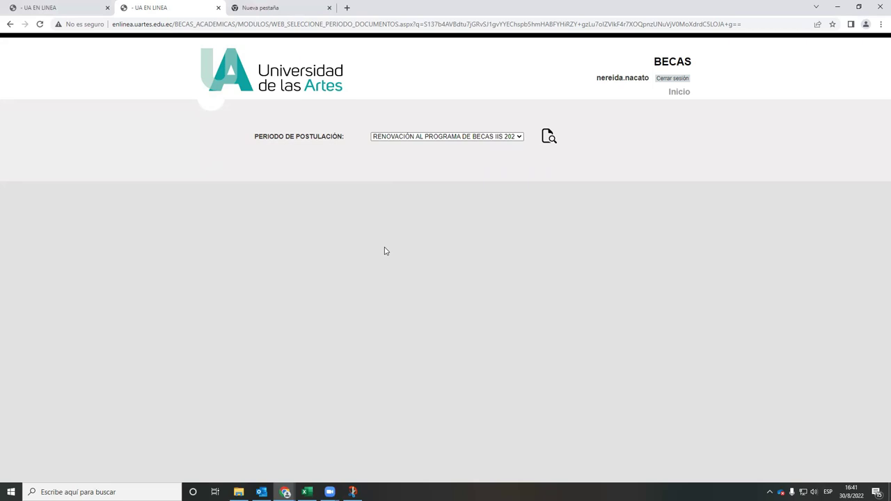
{"action": "left_click", "coordinate": [548, 138]}
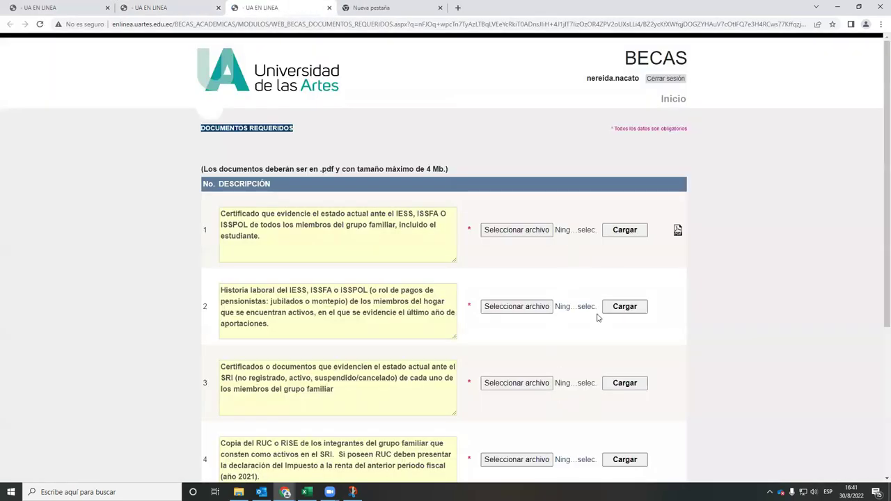
Review the required documents list again, checking each description, its file selection and upload fields, and which entries already have a PDF
{"action": "scroll", "coordinate": [598, 318], "scroll_direction": "down", "scroll_amount": 2}
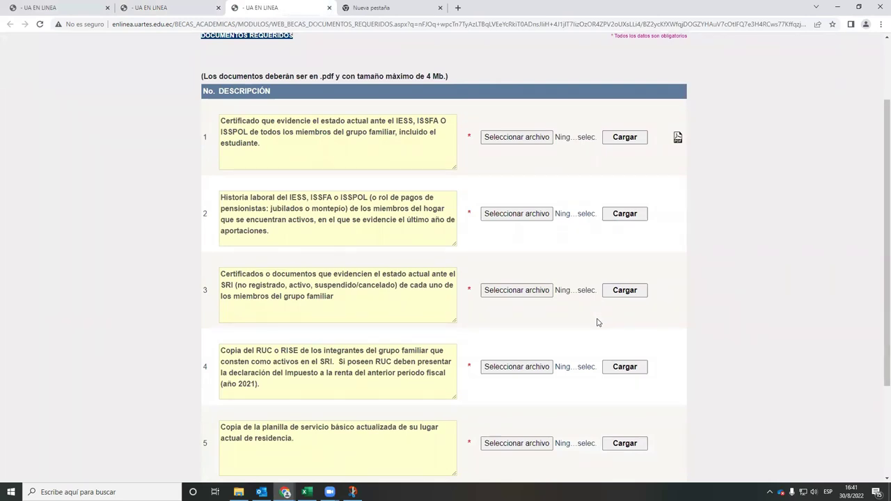
{"action": "scroll", "coordinate": [595, 327], "scroll_direction": "down", "scroll_amount": 1}
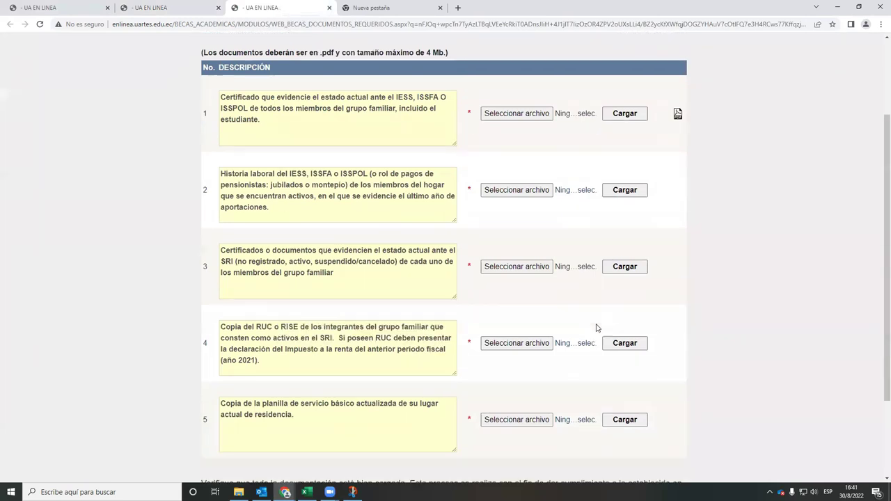
{"action": "scroll", "coordinate": [677, 214], "scroll_direction": "up", "scroll_amount": 3}
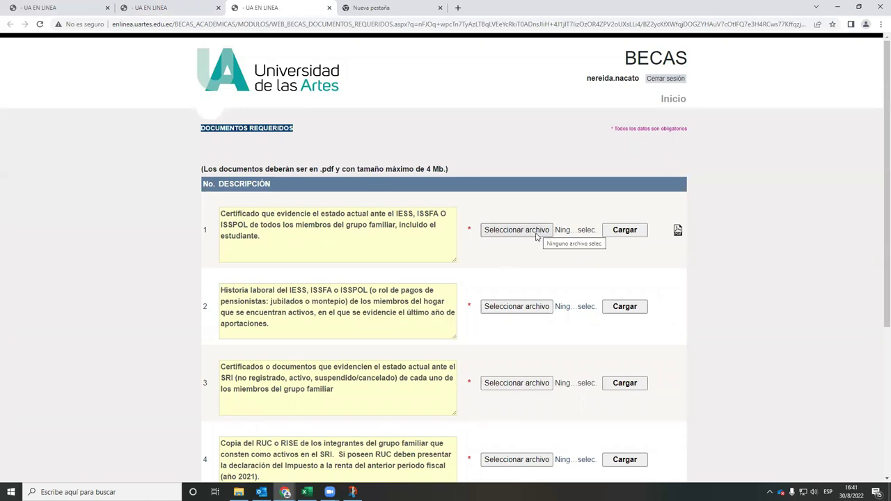
{"action": "scroll", "coordinate": [518, 258], "scroll_direction": "down", "scroll_amount": 1}
{"action": "scroll", "coordinate": [517, 261], "scroll_direction": "down", "scroll_amount": 3}
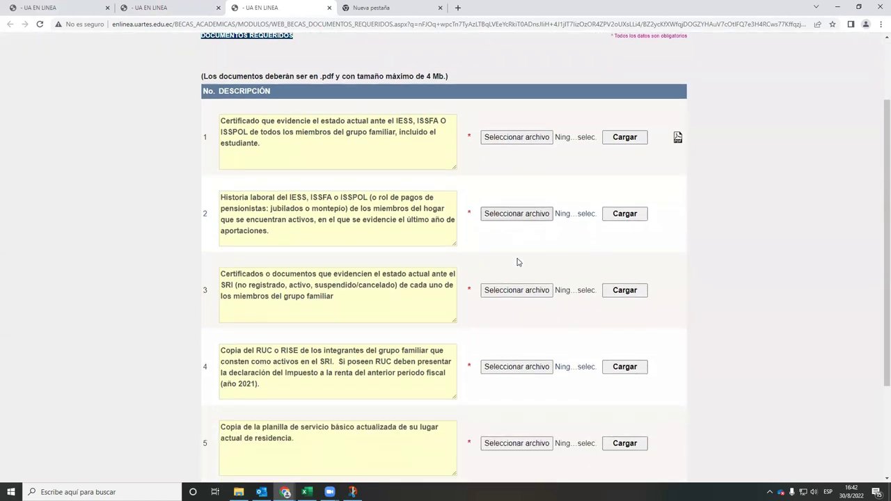
{"action": "scroll", "coordinate": [517, 262], "scroll_direction": "up", "scroll_amount": 3}
{"action": "scroll", "coordinate": [517, 260], "scroll_direction": "up", "scroll_amount": 1}
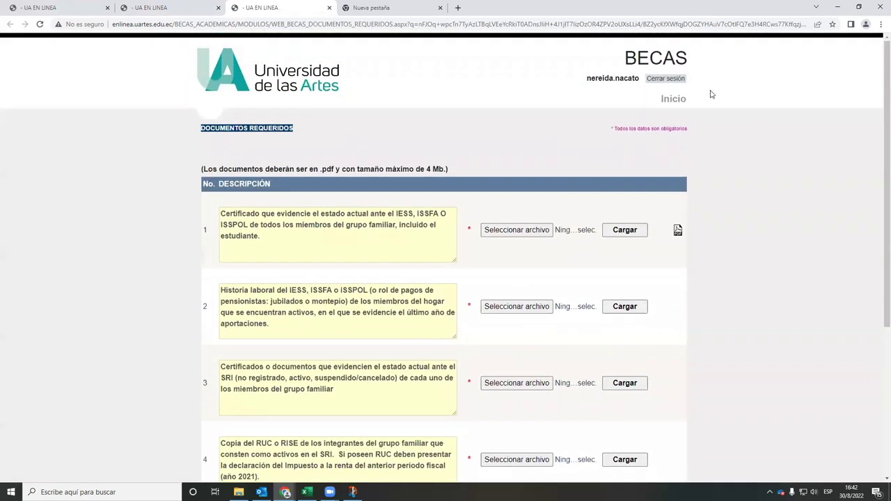
{"action": "left_click", "coordinate": [678, 108]}
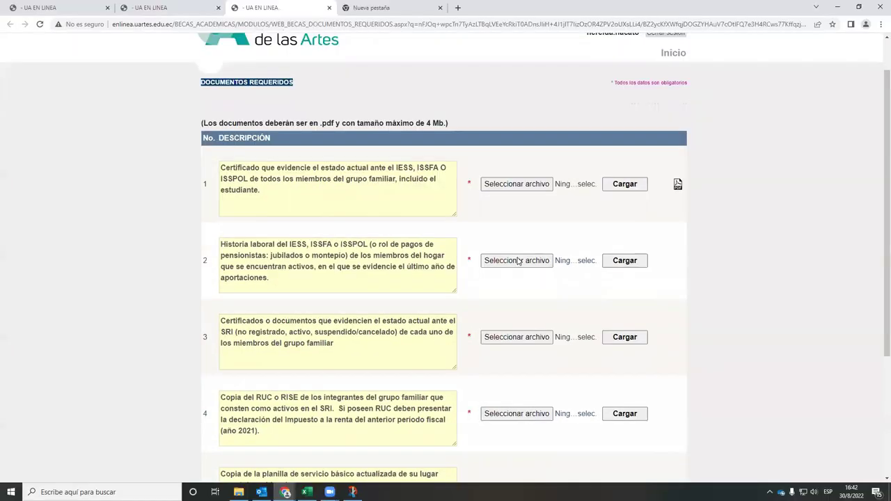
{"action": "scroll", "coordinate": [703, 94], "scroll_direction": "up", "scroll_amount": 1}
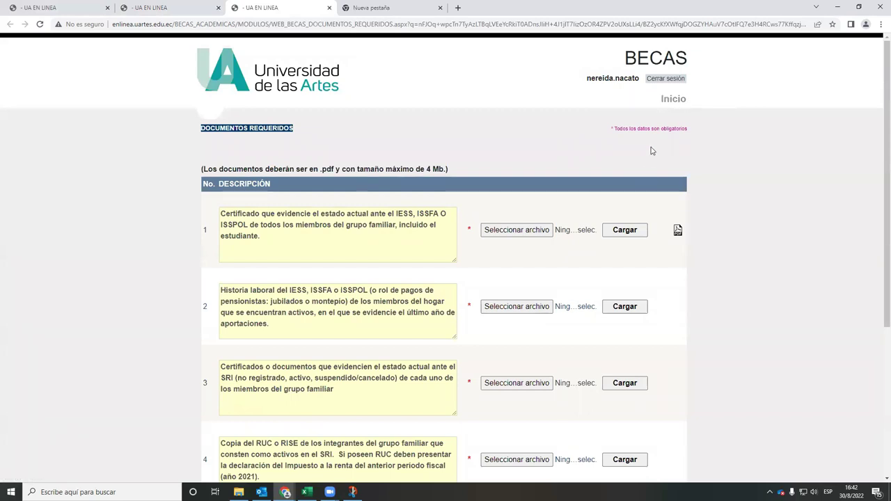
{"action": "left_click", "coordinate": [678, 106]}
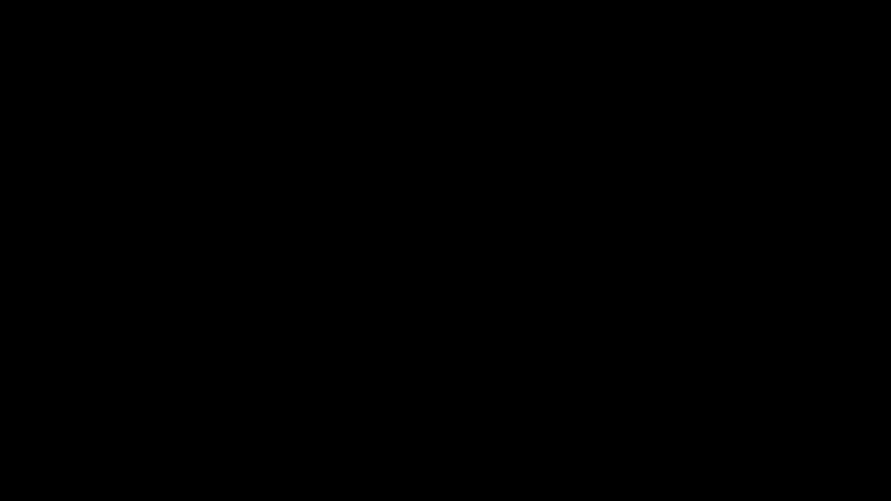